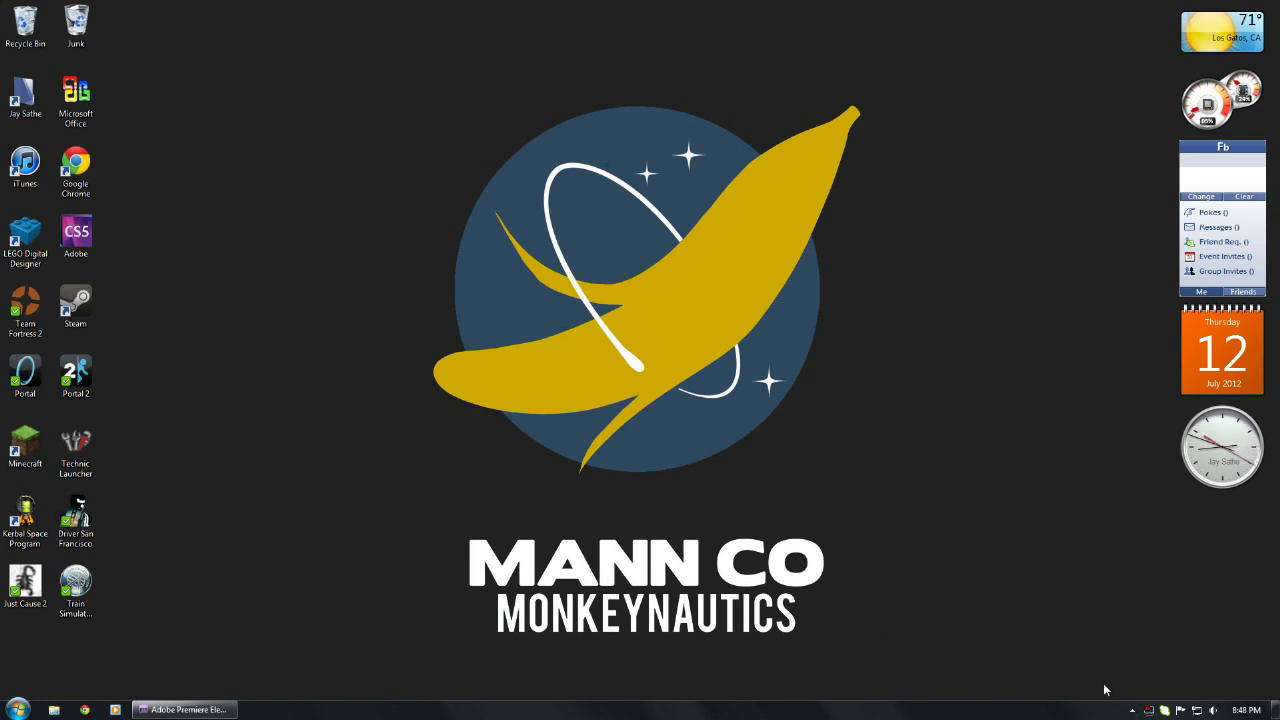
# Launch the Logitech webcam software from the hidden tray icons.
pyautogui.click(1132, 710)
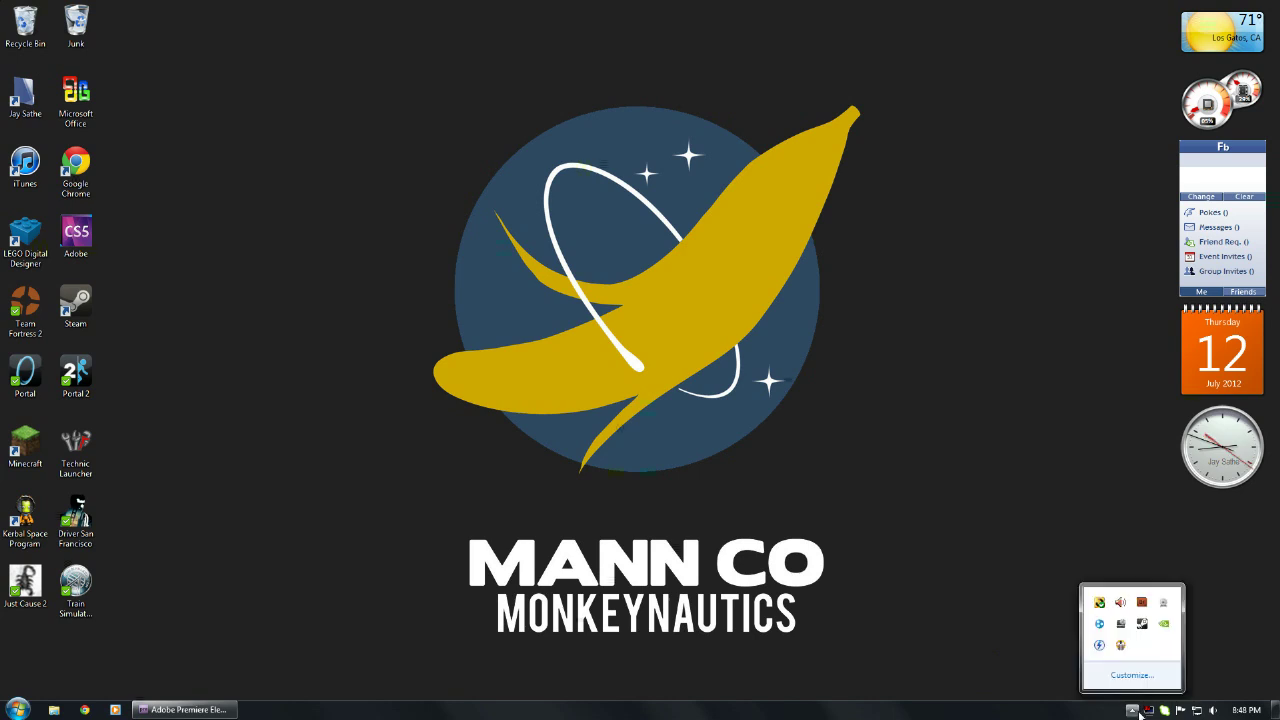
pyautogui.doubleClick(1165, 604)
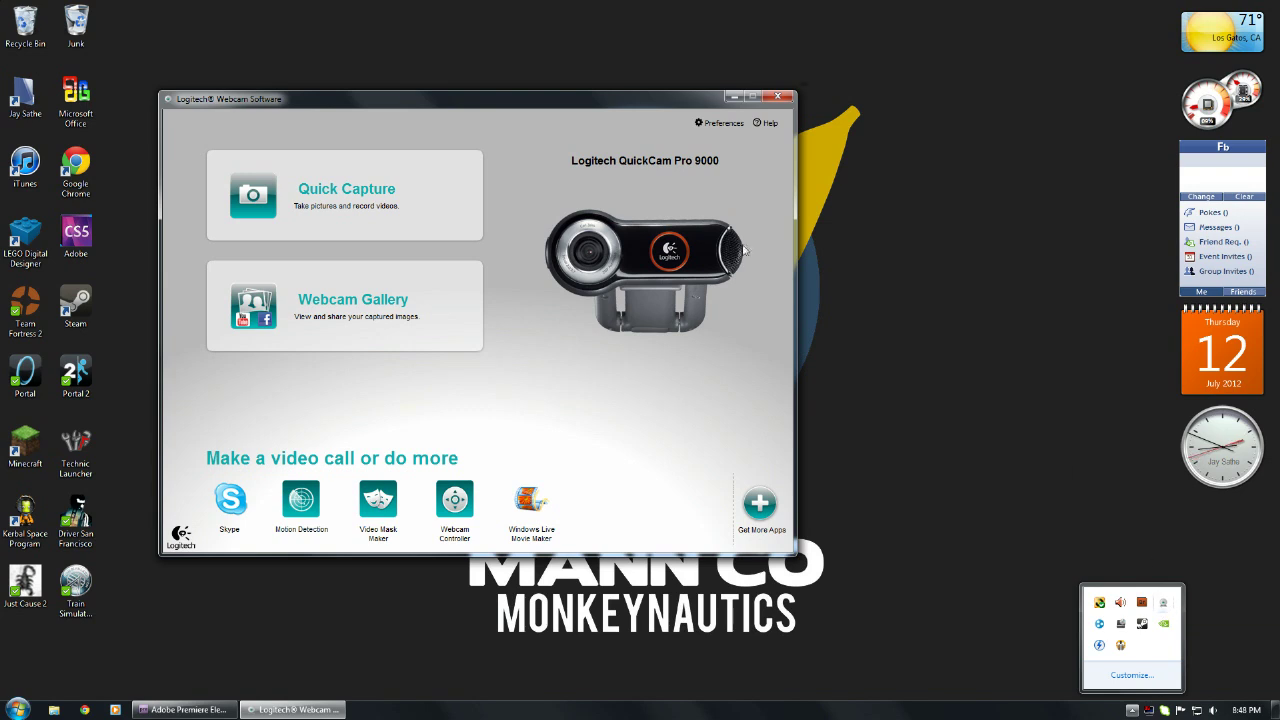
pyautogui.moveTo(585, 103); pyautogui.dragTo(631, 114)
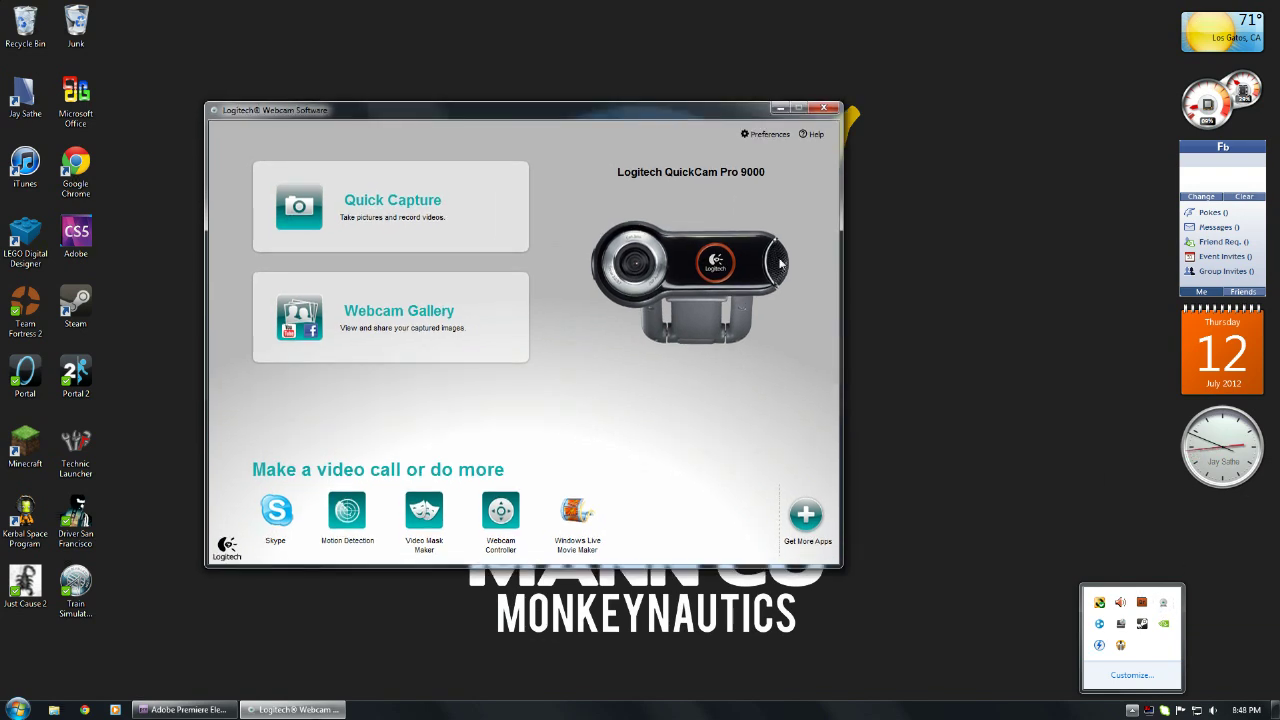
pyautogui.click(1108, 714)
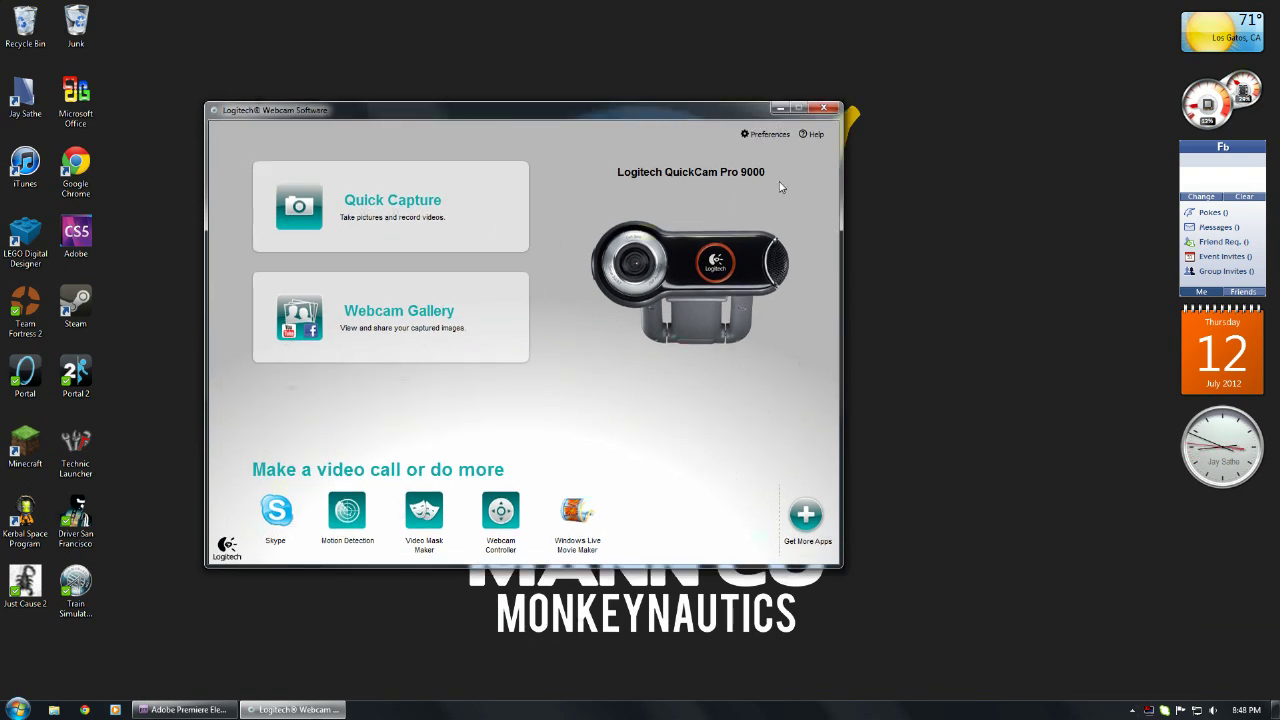
# Open the Webcam Controller panel, then bring Premiere Elements to the front.
pyautogui.click(499, 512)
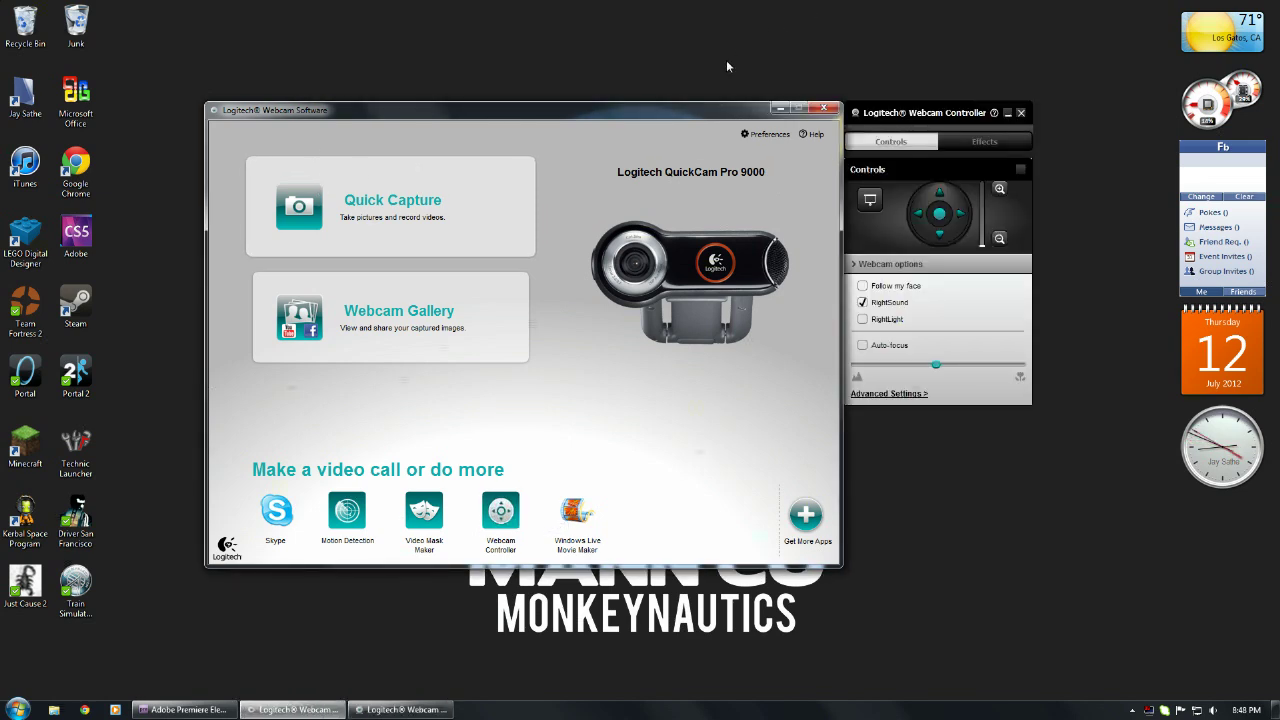
pyautogui.click(190, 710)
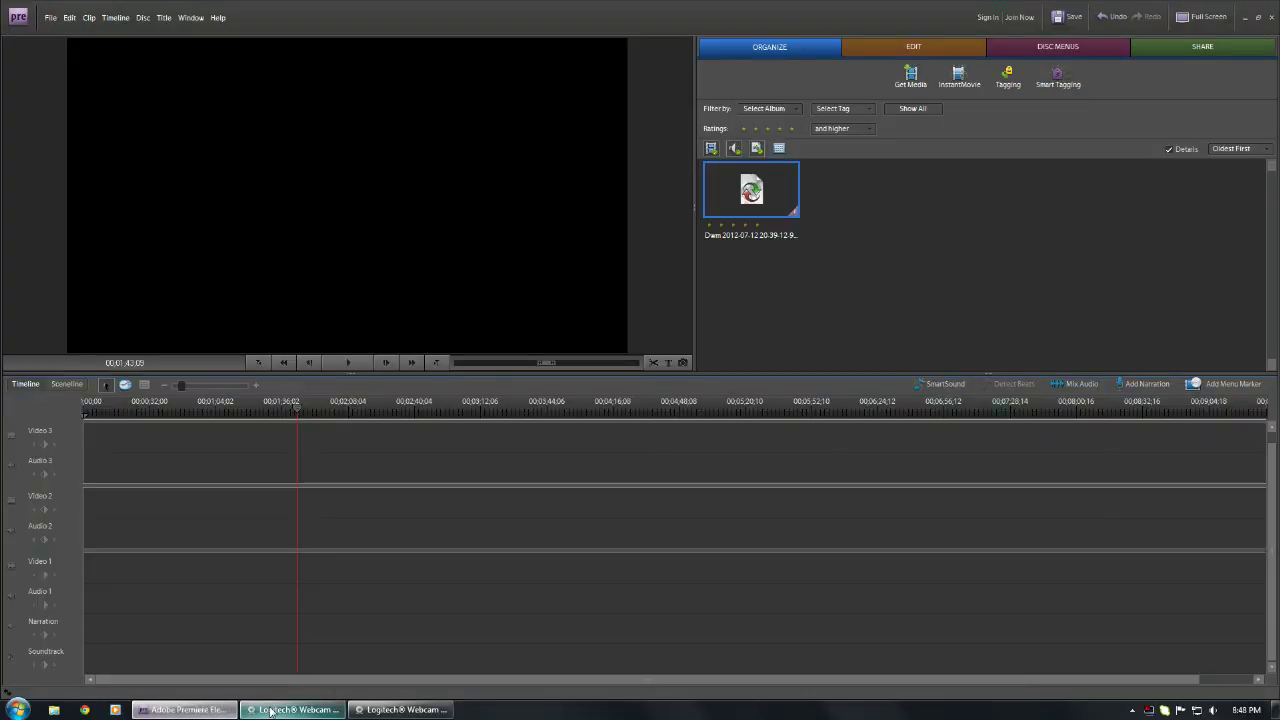
# Close the Logitech webcam software main window from its taskbar jump list.
pyautogui.click(293, 710)
pyautogui.click(400, 710)
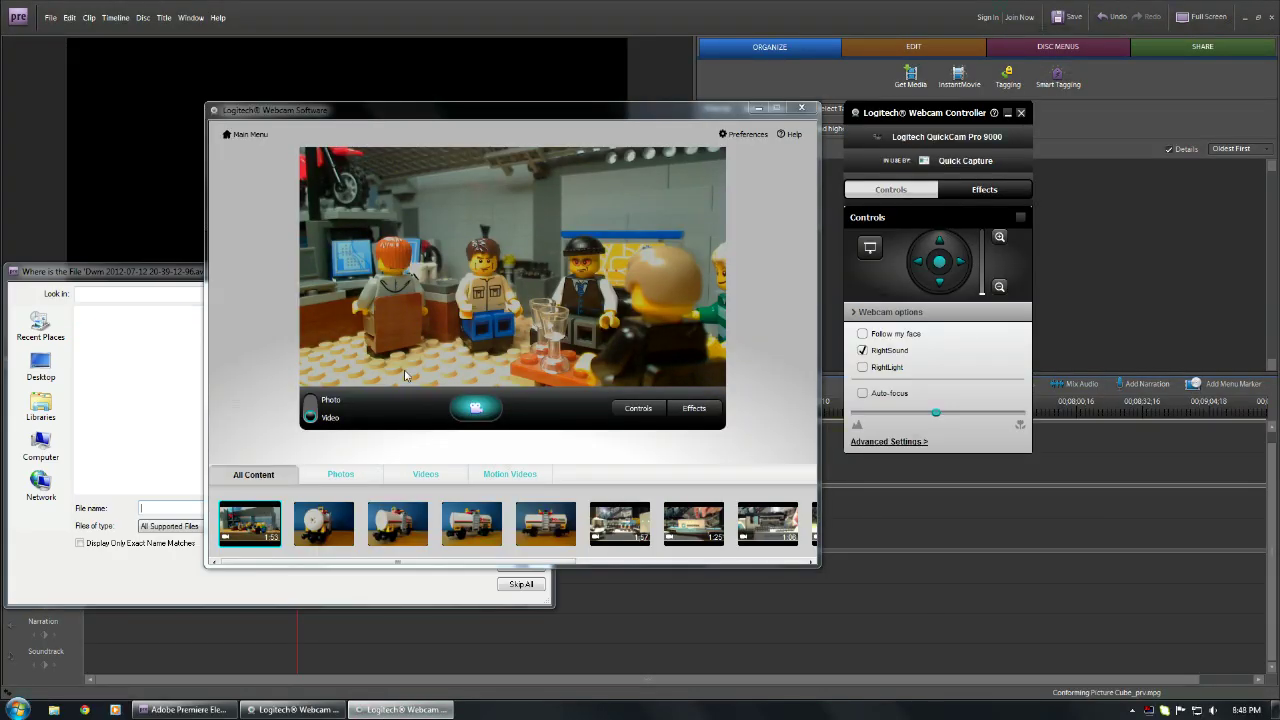
pyautogui.click(174, 279)
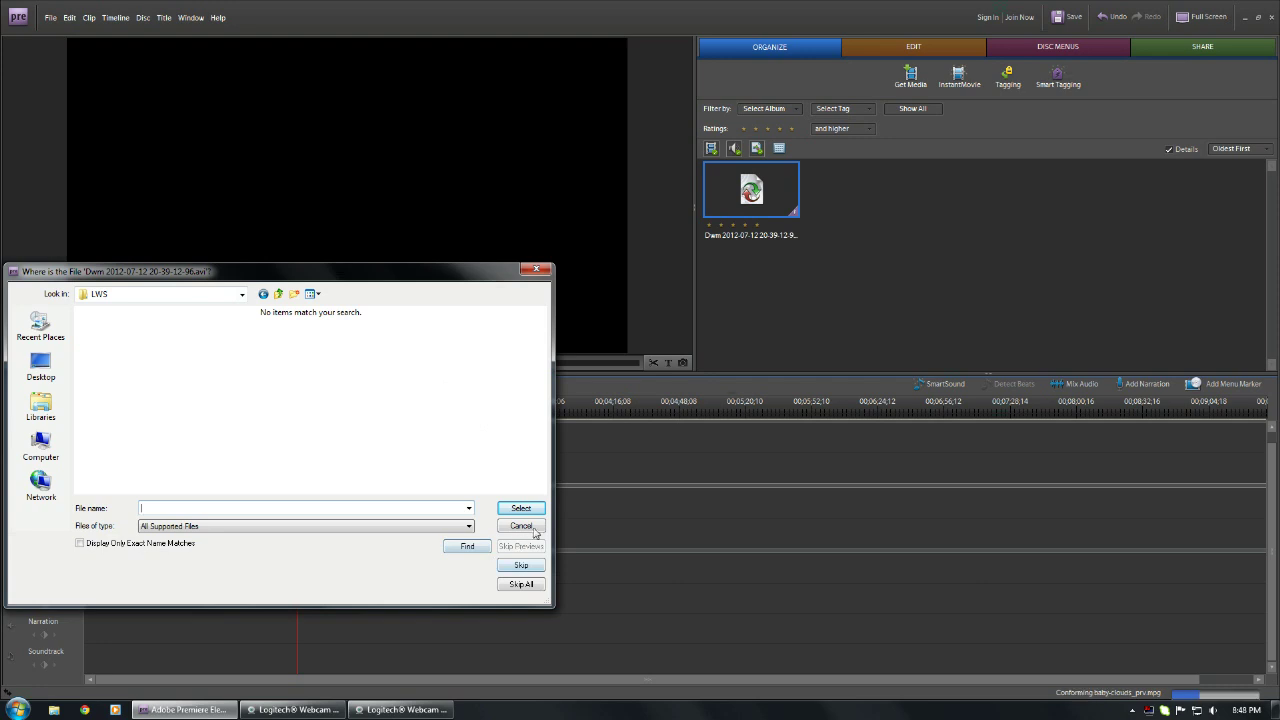
pyautogui.click(517, 565)
pyautogui.click(293, 710)
pyautogui.rightClick(293, 710)
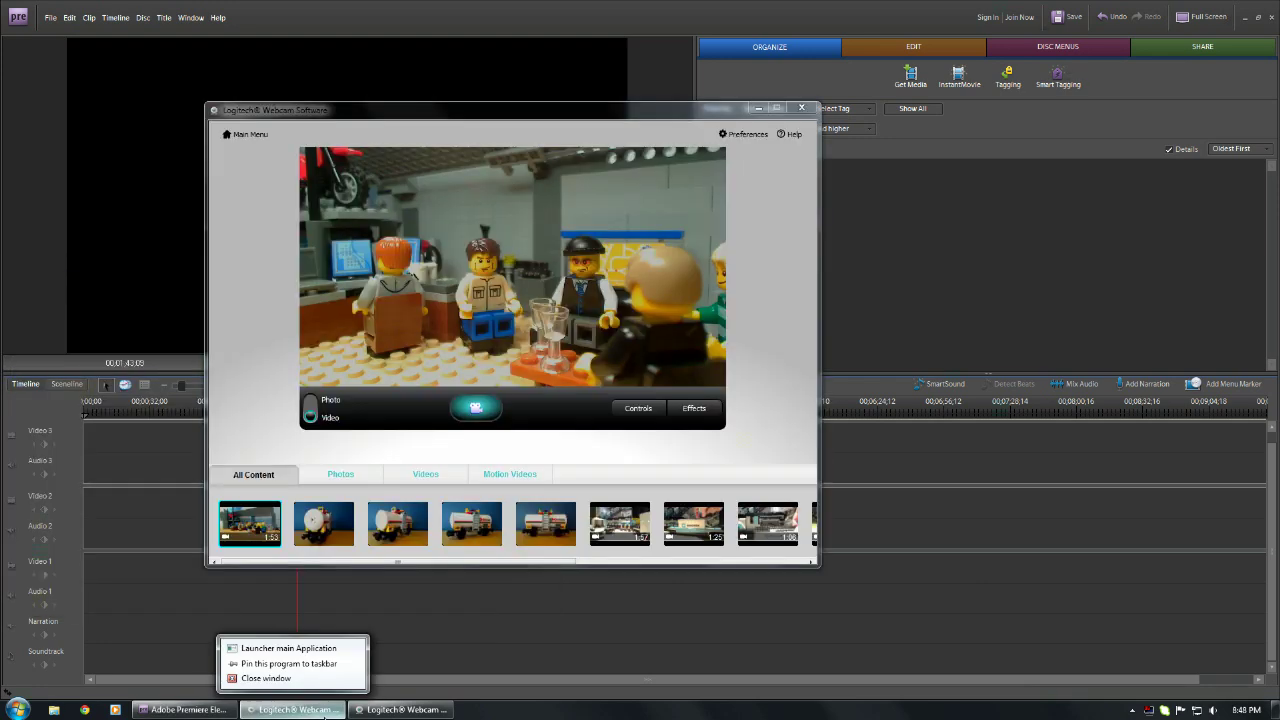
pyautogui.click(265, 680)
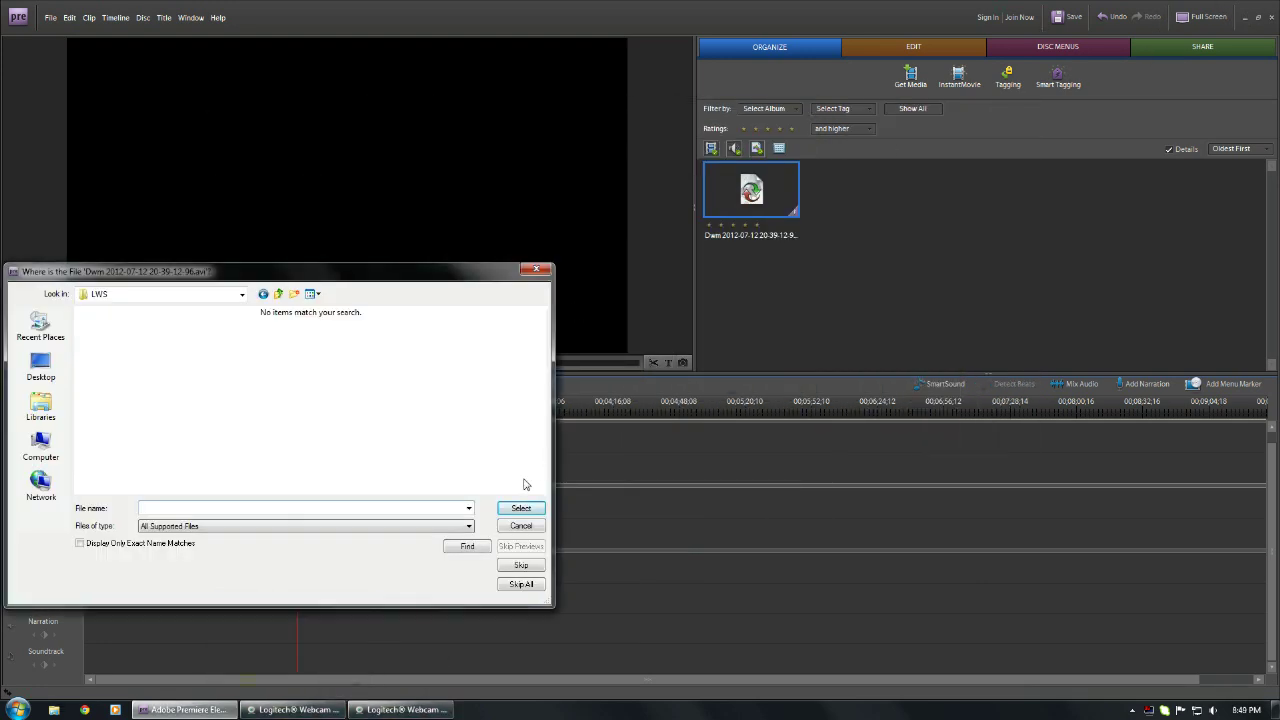
# Cancel and skip all in Premiere's missing-file prompt, minimize Premiere, and reposition the controller panel.
pyautogui.click(521, 508)
pyautogui.click(520, 586)
pyautogui.click(1247, 17)
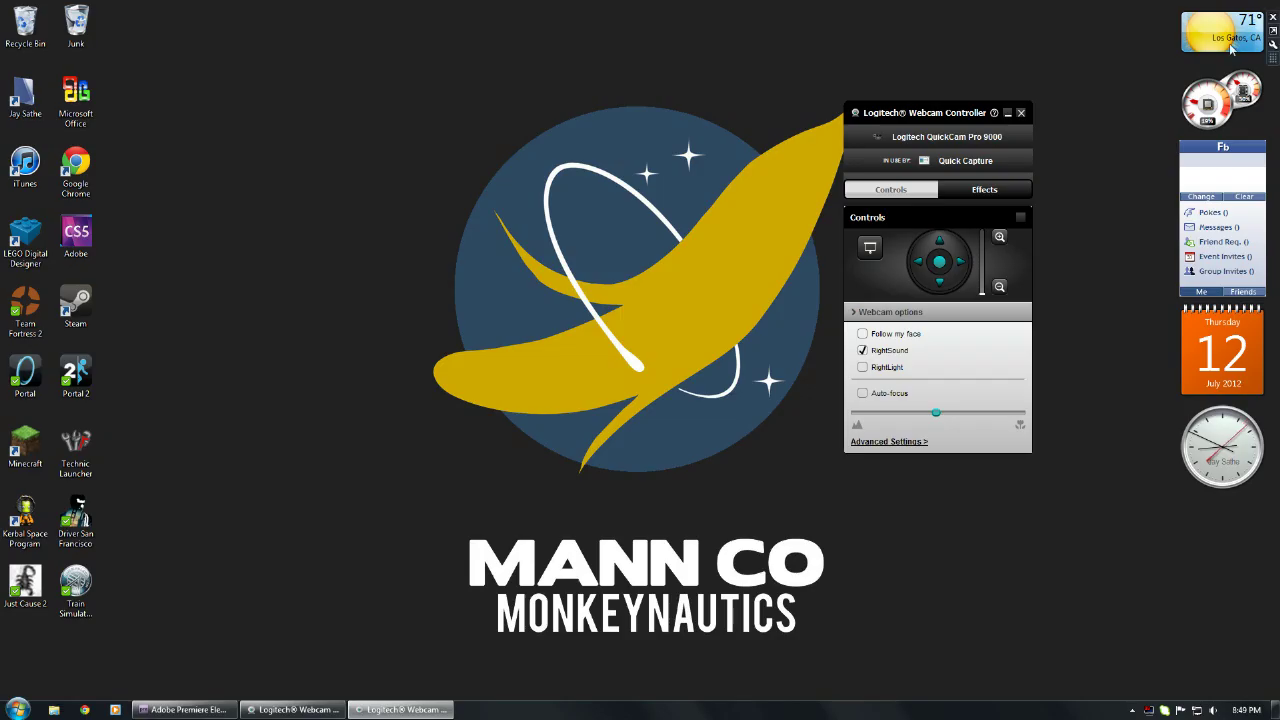
pyautogui.moveTo(890, 113); pyautogui.dragTo(913, 195)
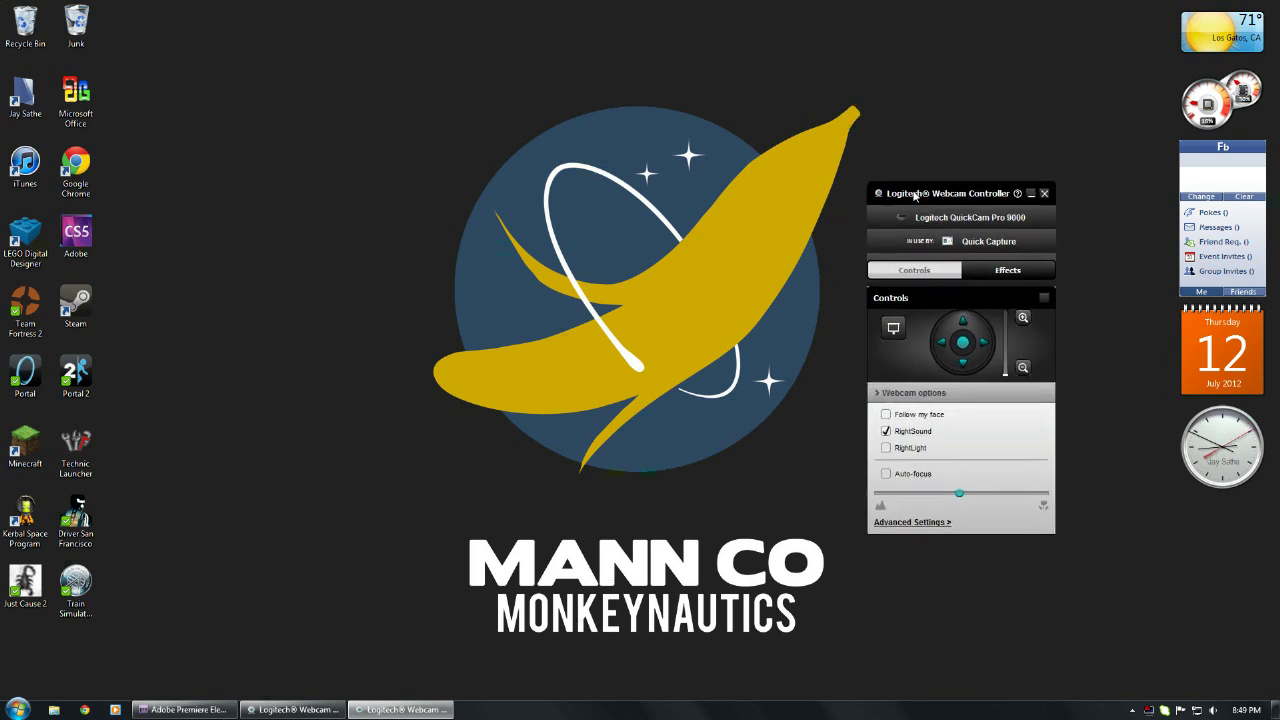
# Restore the live preview of the Lego scene and toggle Auto-focus on, then back off.
pyautogui.click(293, 709)
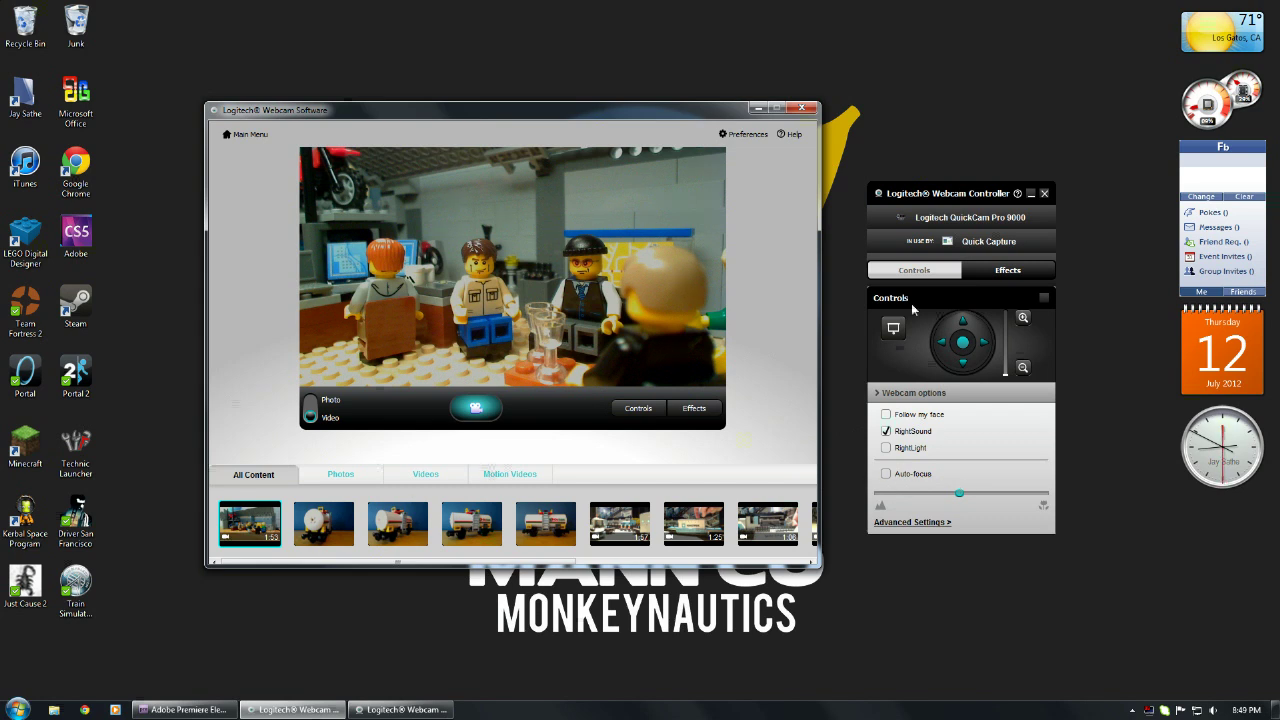
pyautogui.click(885, 474)
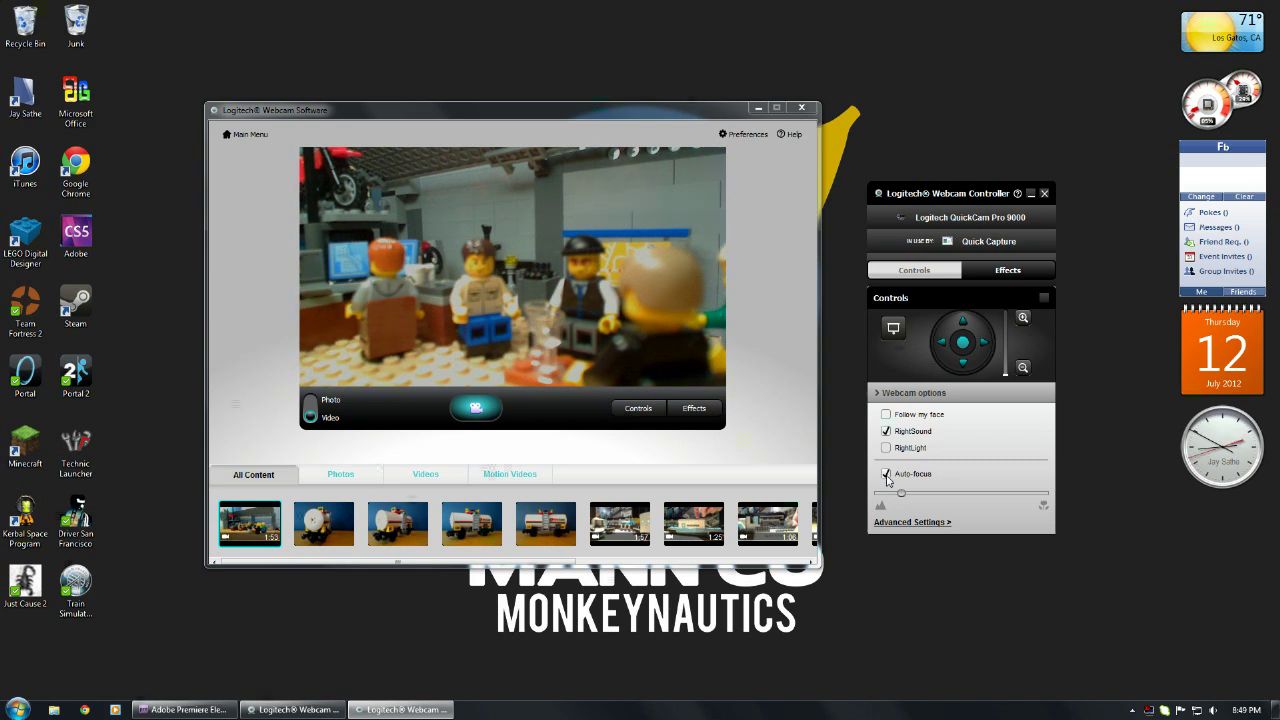
pyautogui.click(886, 475)
# Drag the focus slider right until the foreground minifigure is sharp, then open Advanced Settings.
pyautogui.moveTo(902, 494); pyautogui.dragTo(995, 487)
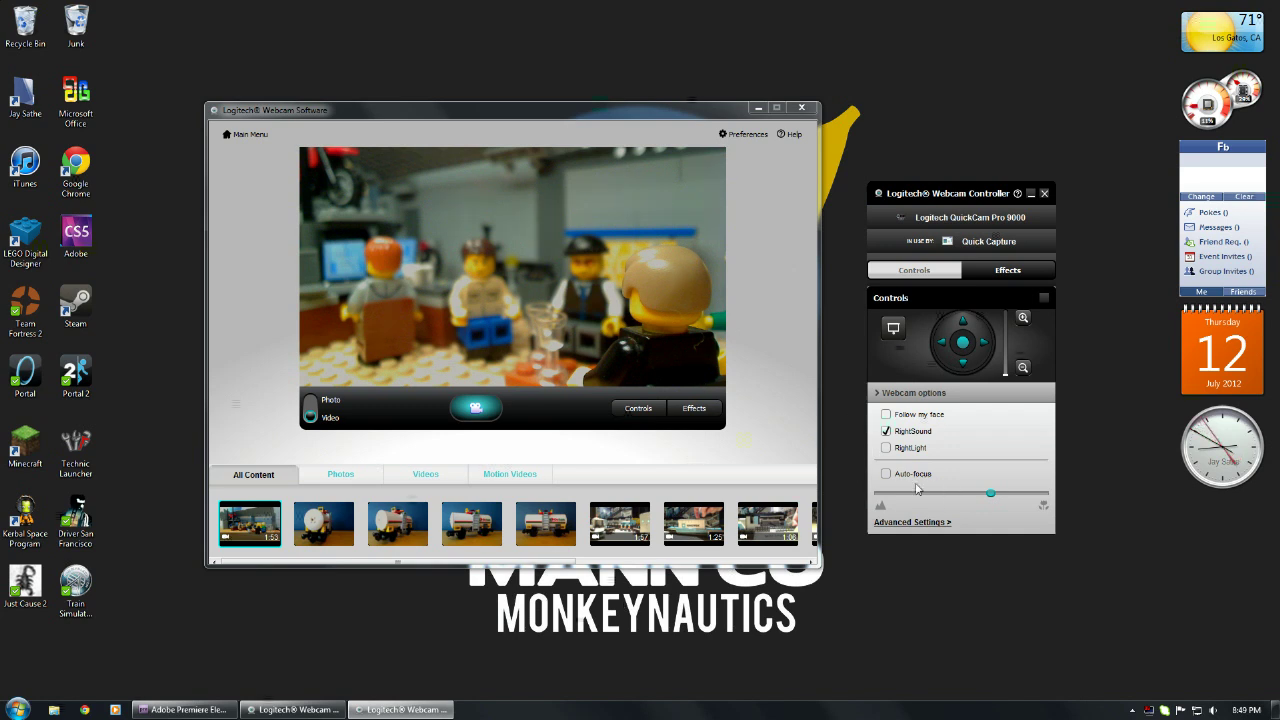
pyautogui.click(885, 448)
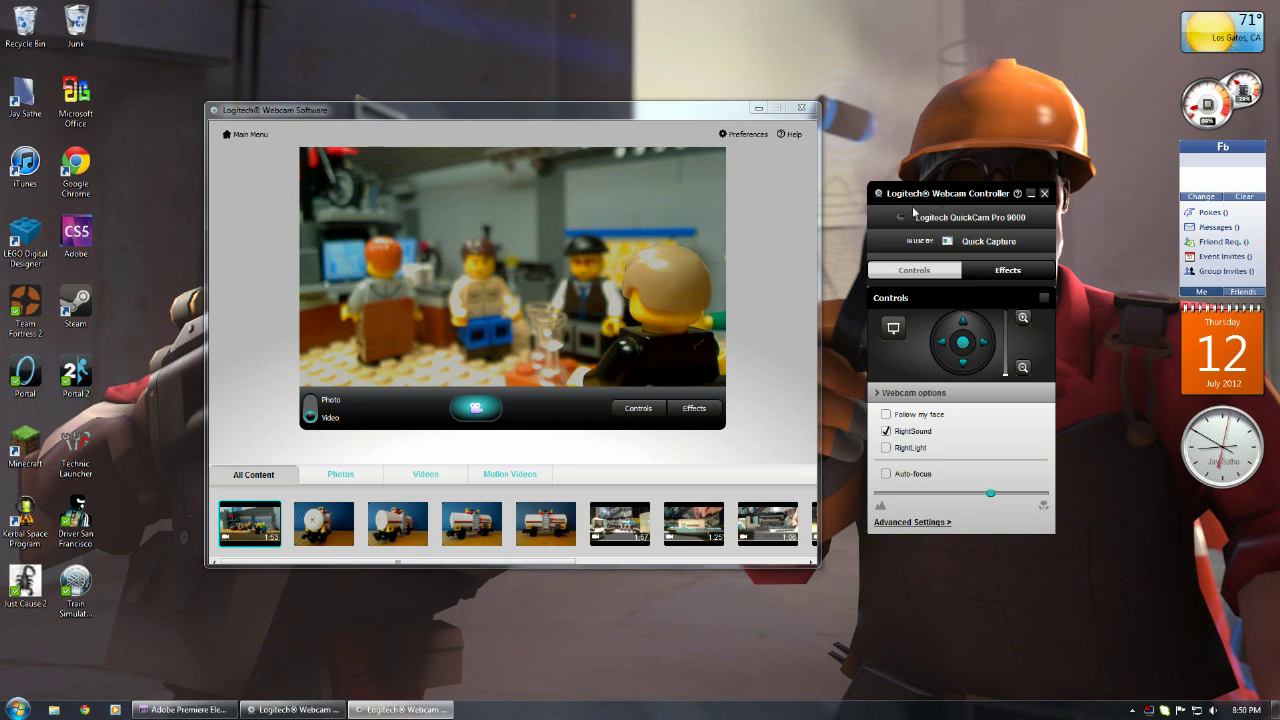
pyautogui.moveTo(736, 113); pyautogui.dragTo(699, 139)
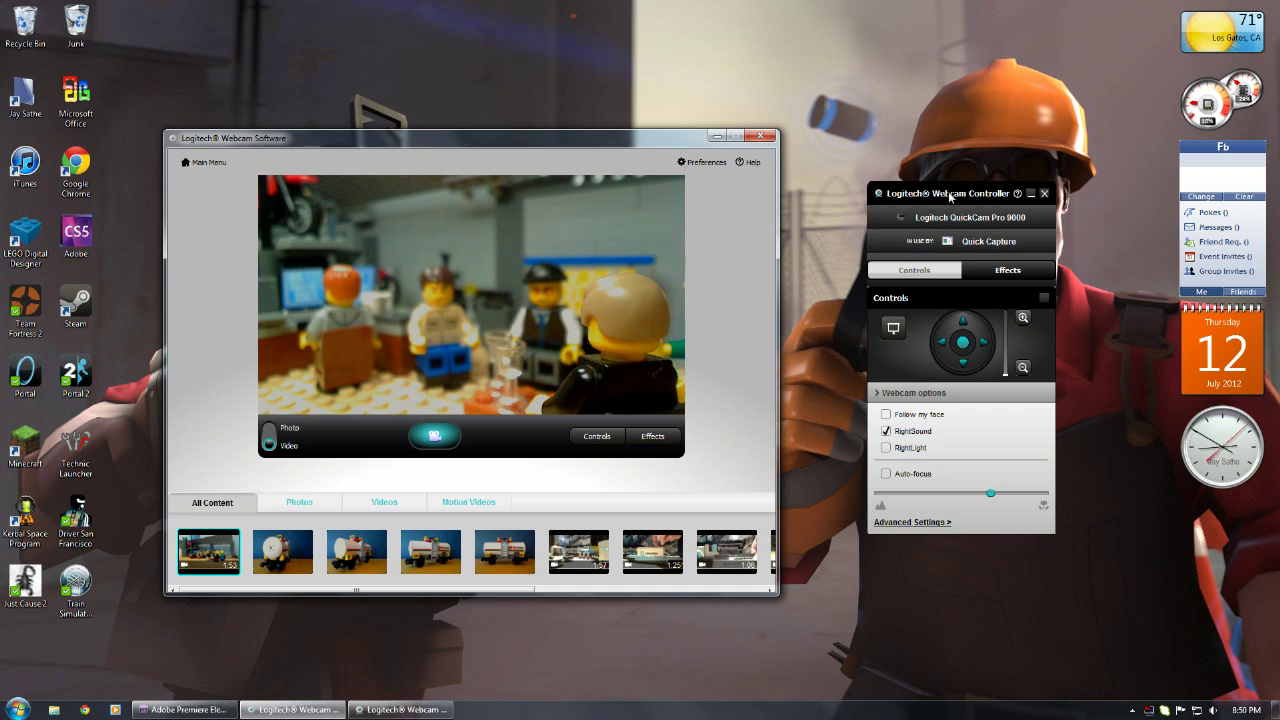
pyautogui.click(912, 522)
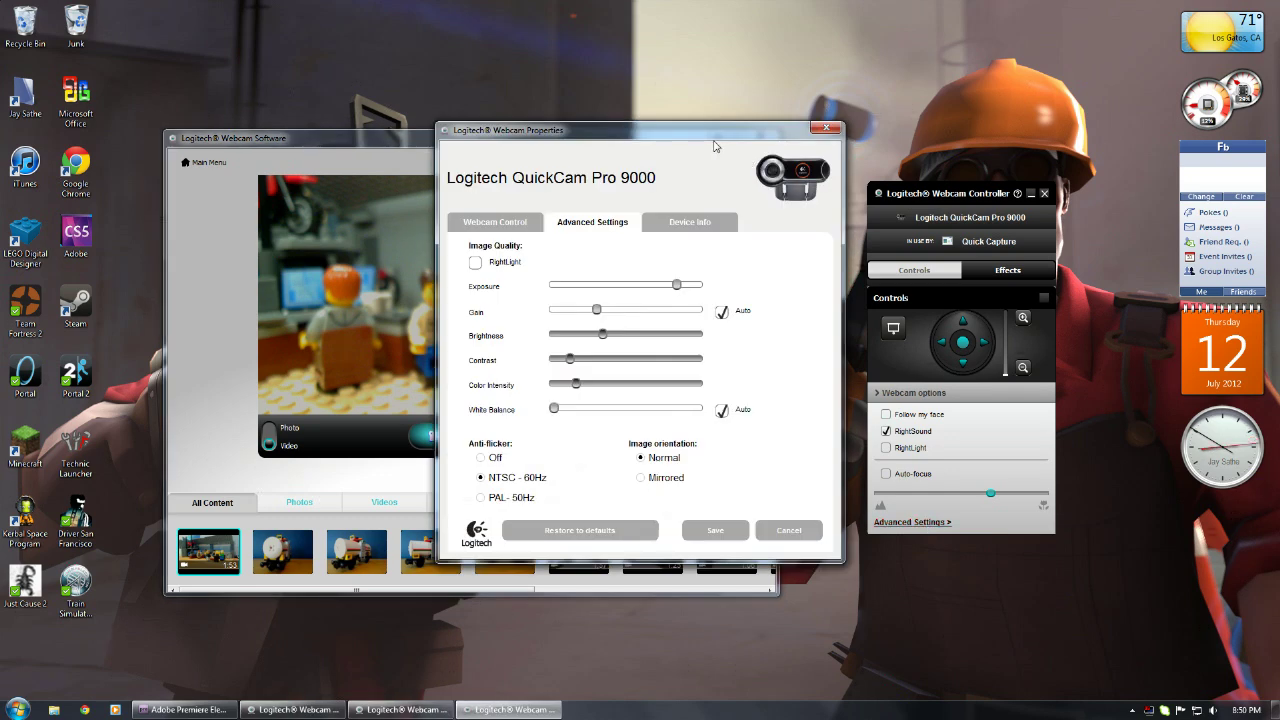
# In Webcam Properties, untick Auto for both Gain and White Balance and save the settings.
pyautogui.moveTo(703, 139); pyautogui.dragTo(1030, 133)
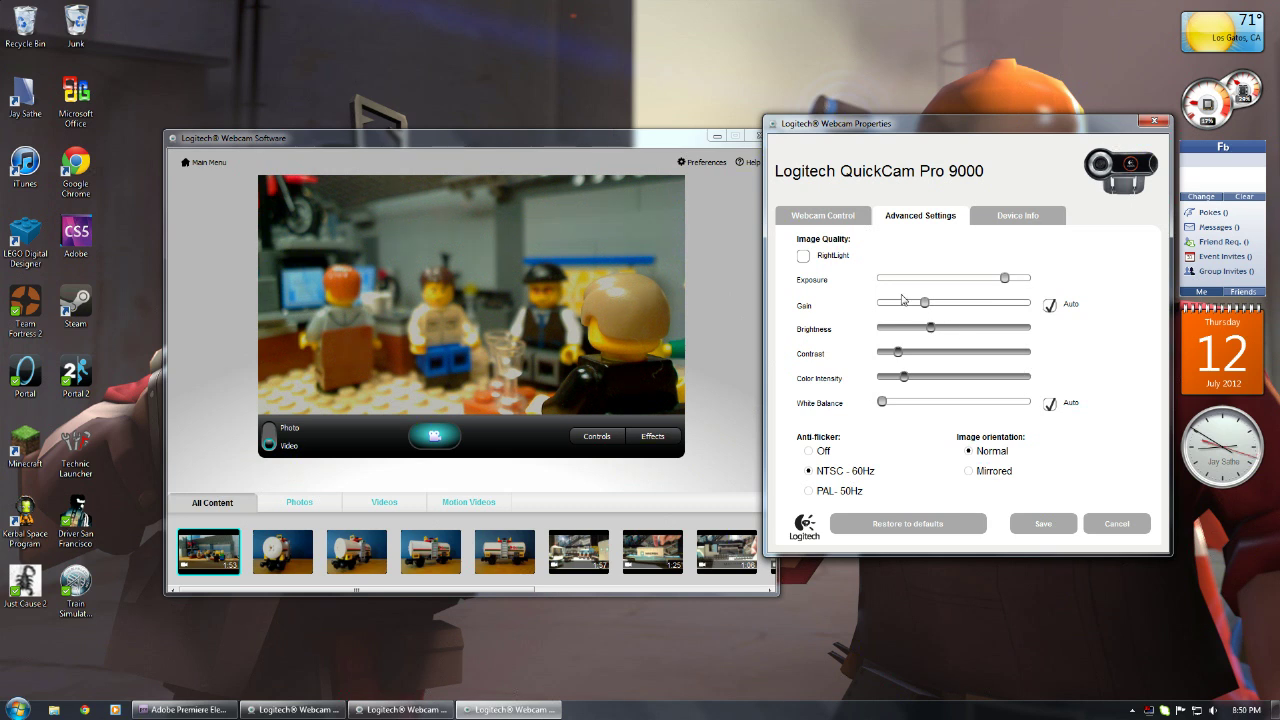
pyautogui.click(1050, 306)
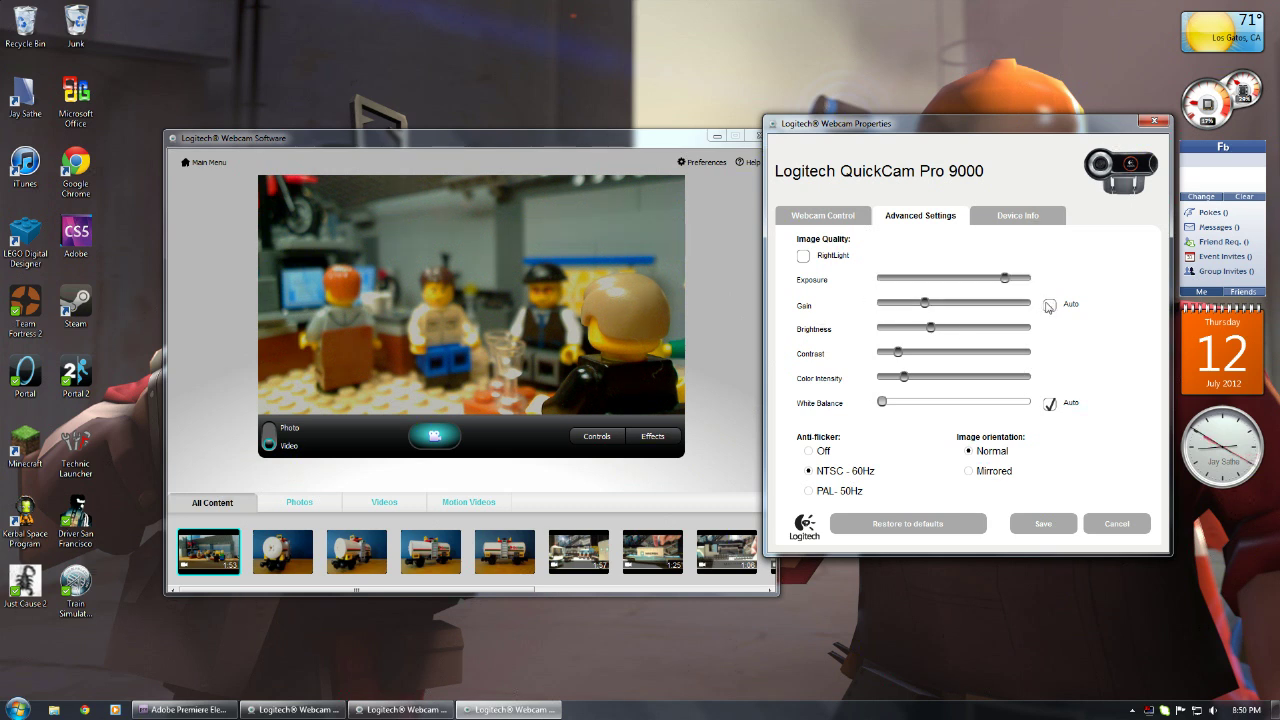
pyautogui.click(1050, 310)
pyautogui.click(1050, 308)
pyautogui.click(1049, 406)
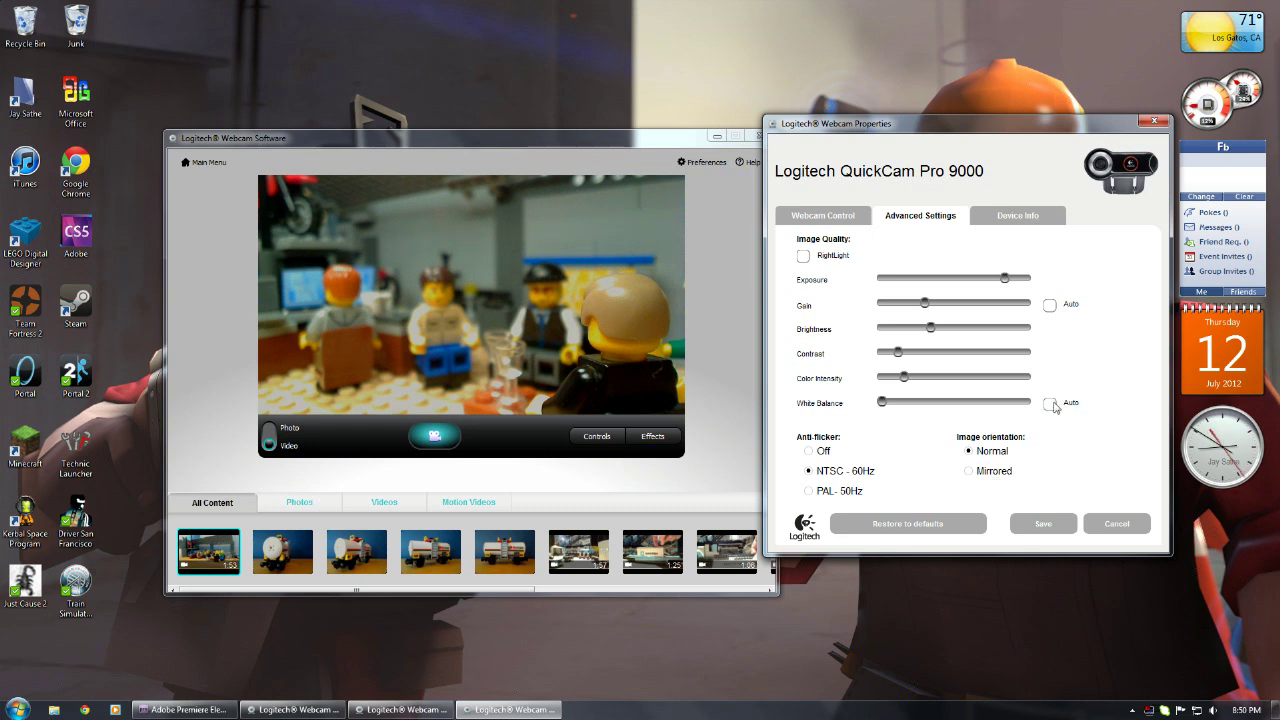
pyautogui.click(1051, 405)
pyautogui.click(1050, 306)
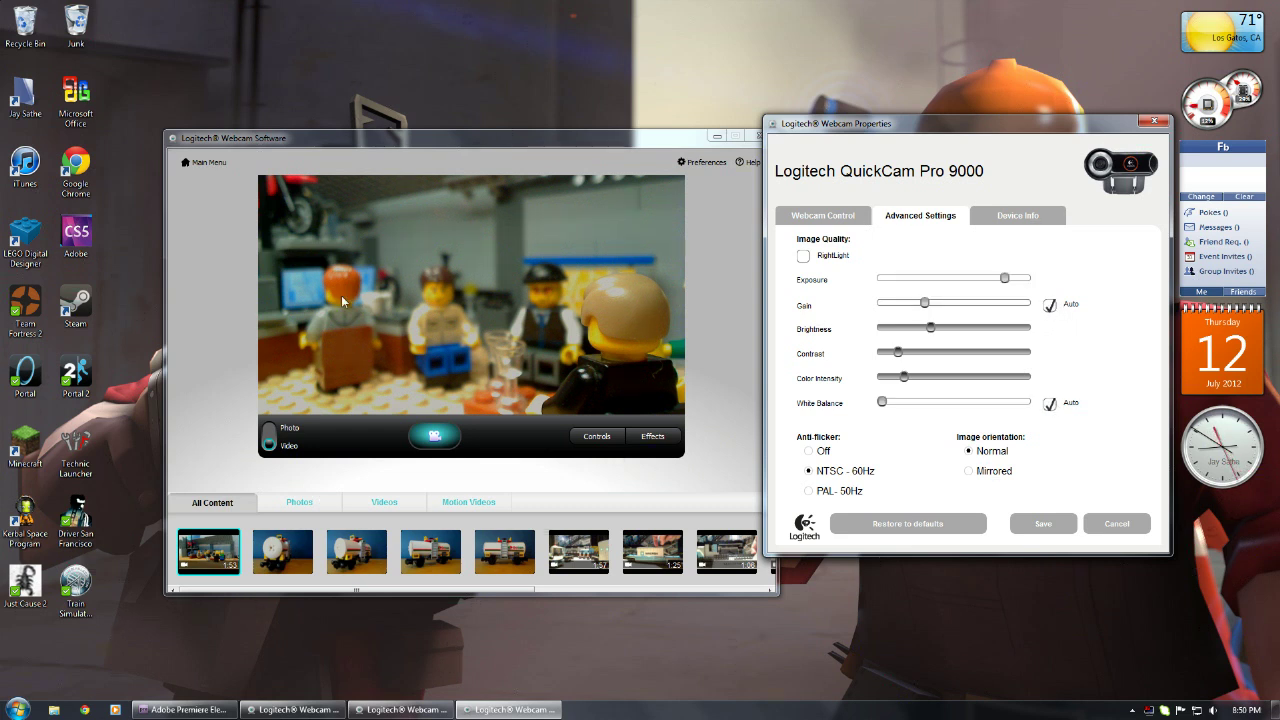
pyautogui.click(1050, 306)
pyautogui.click(1050, 405)
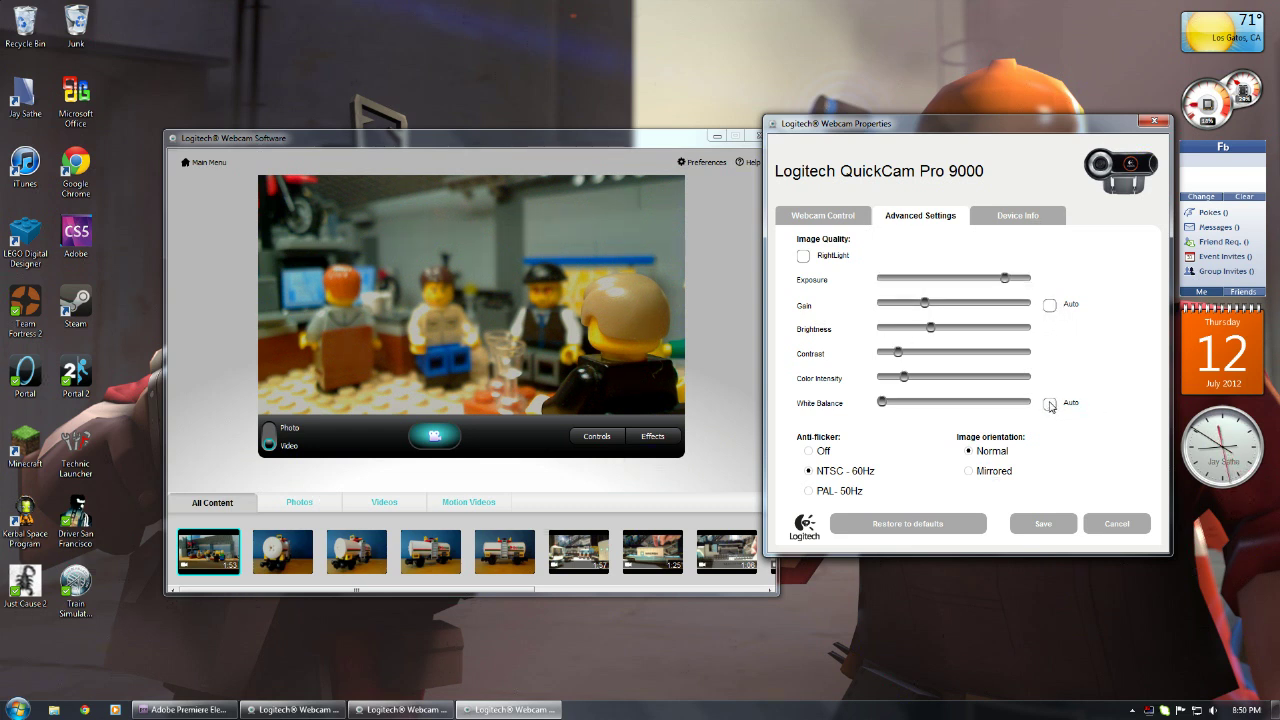
pyautogui.click(1060, 523)
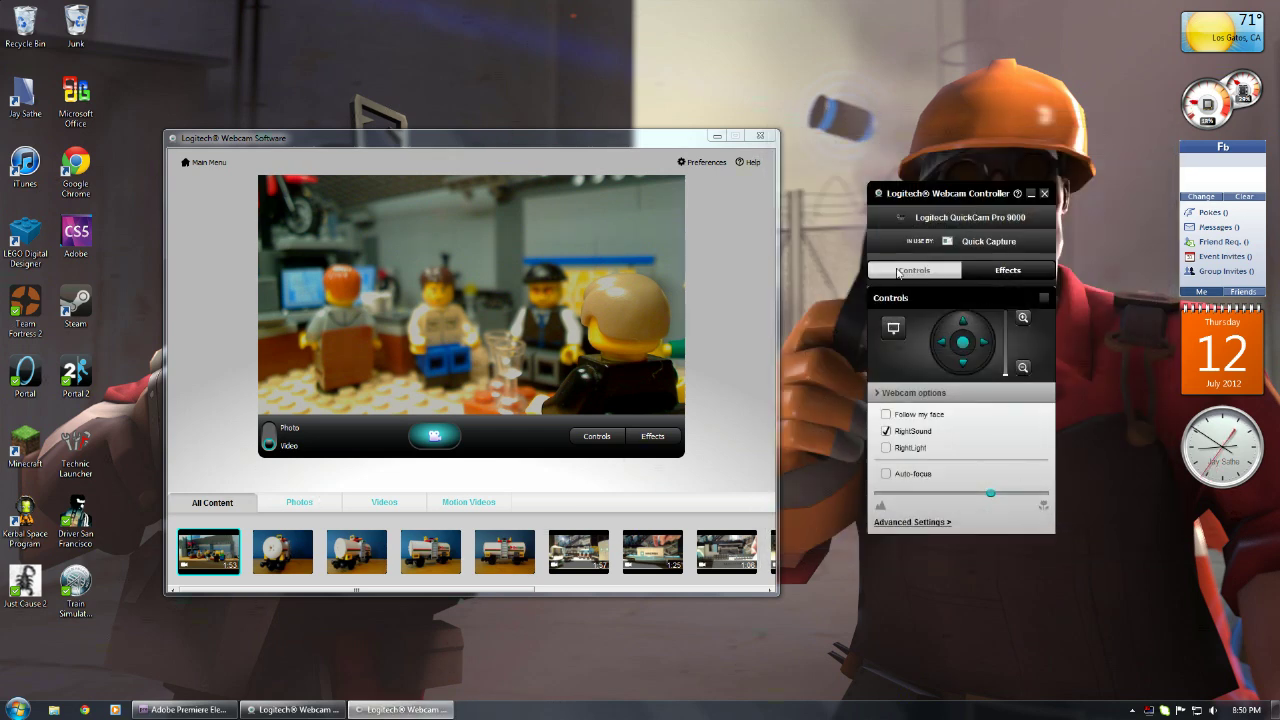